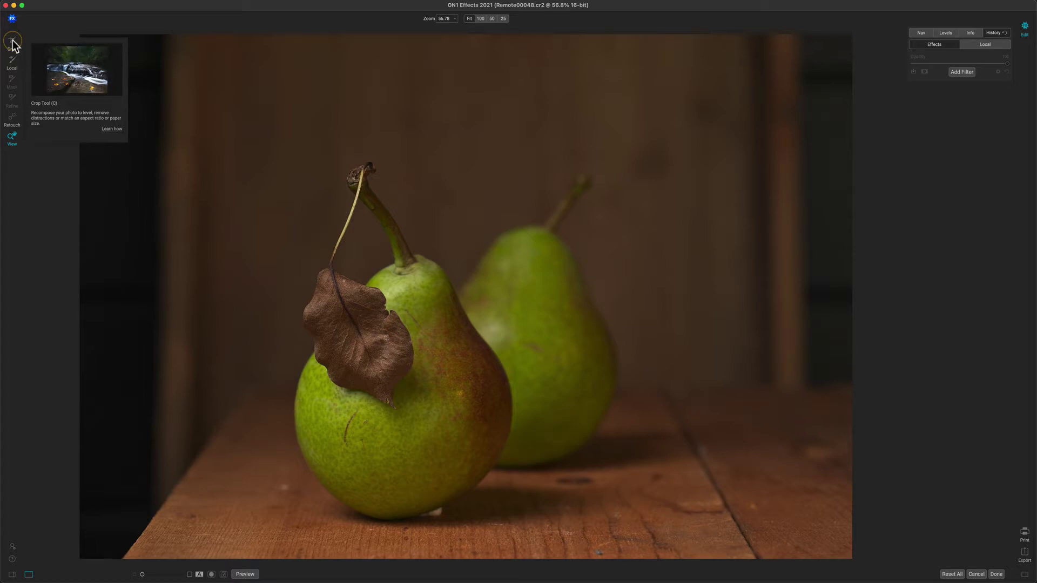
Step: Crop the left, right and top edges inward with a Freeform ratio and apply the crop
{"action": "left_click", "coordinate": [12, 42]}
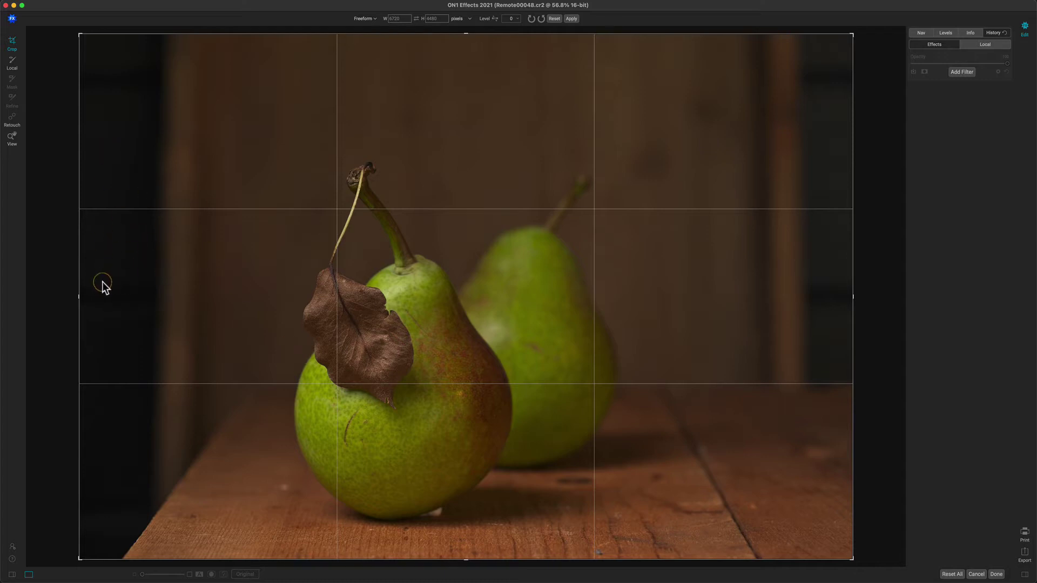
{"action": "left_click_drag", "start_coordinate": [79, 299], "coordinate": [148, 297]}
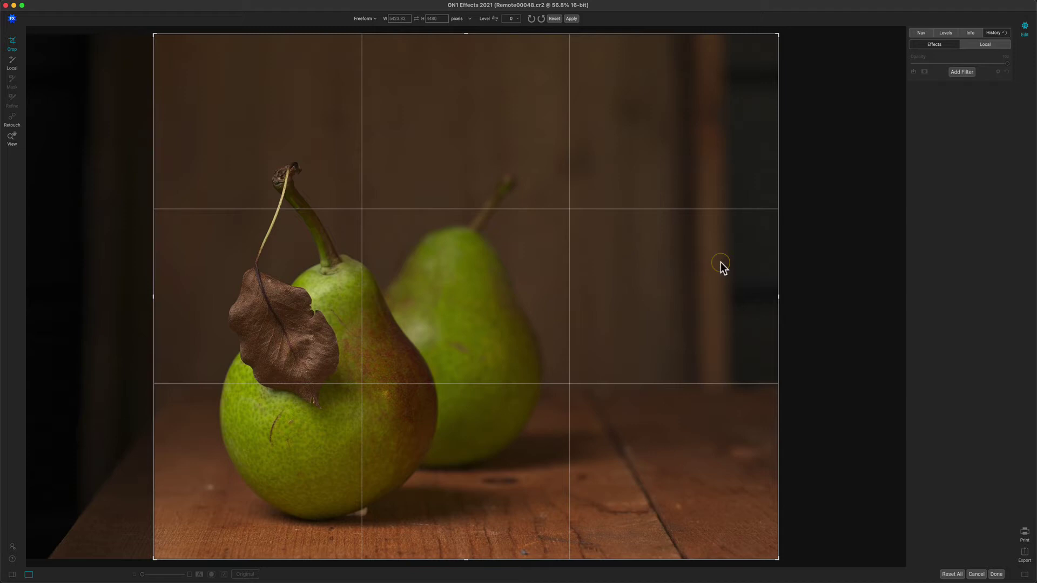
{"action": "left_click_drag", "start_coordinate": [778, 296], "coordinate": [705, 298]}
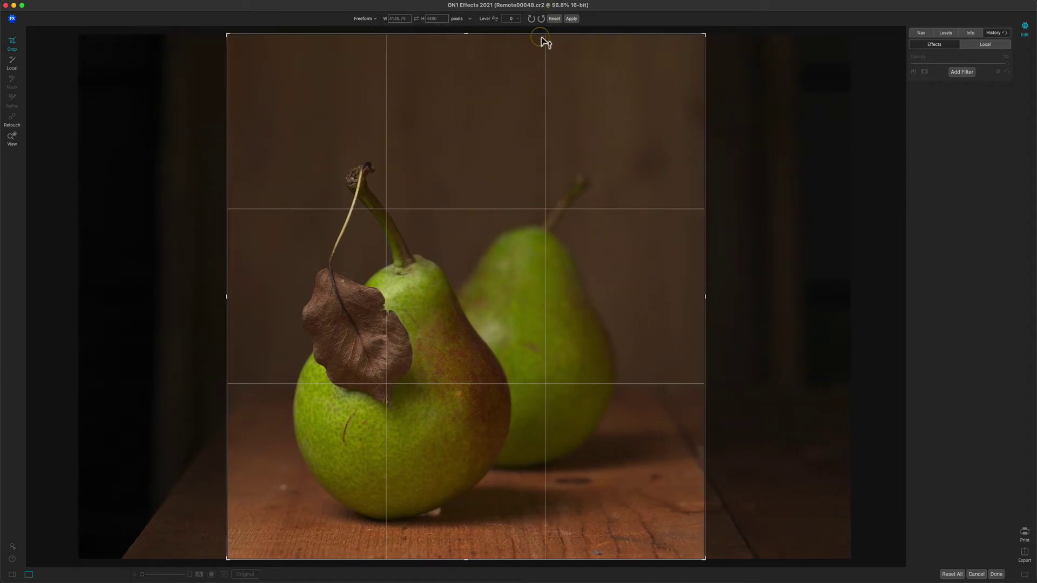
{"action": "mouse_move", "coordinate": [470, 39]}
{"action": "left_mouse_down"}
{"action": "mouse_move", "coordinate": [466, 53]}
{"action": "mouse_move", "coordinate": [468, 36]}
{"action": "left_mouse_up"}
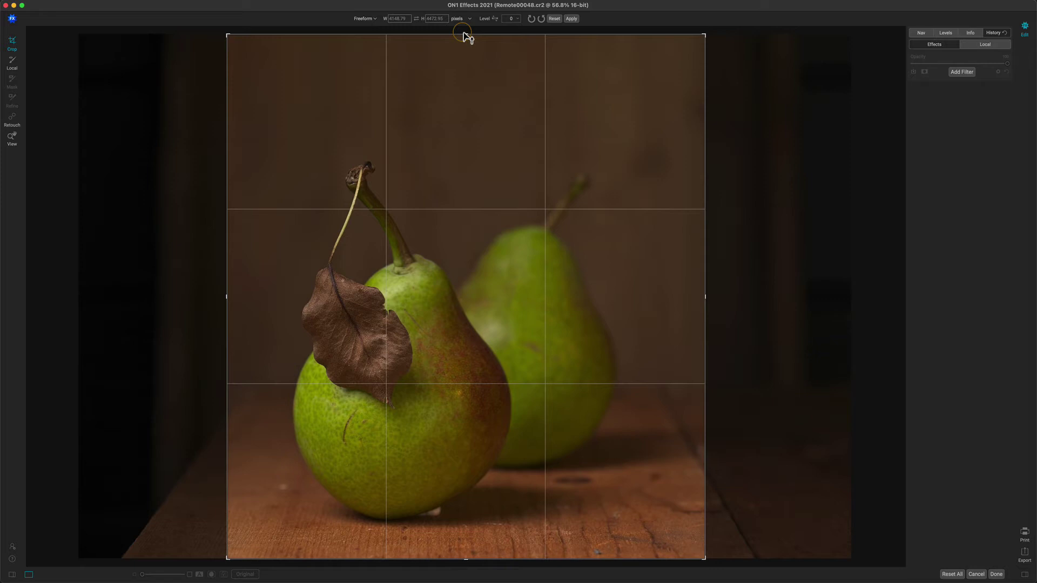
{"action": "left_click", "coordinate": [374, 19]}
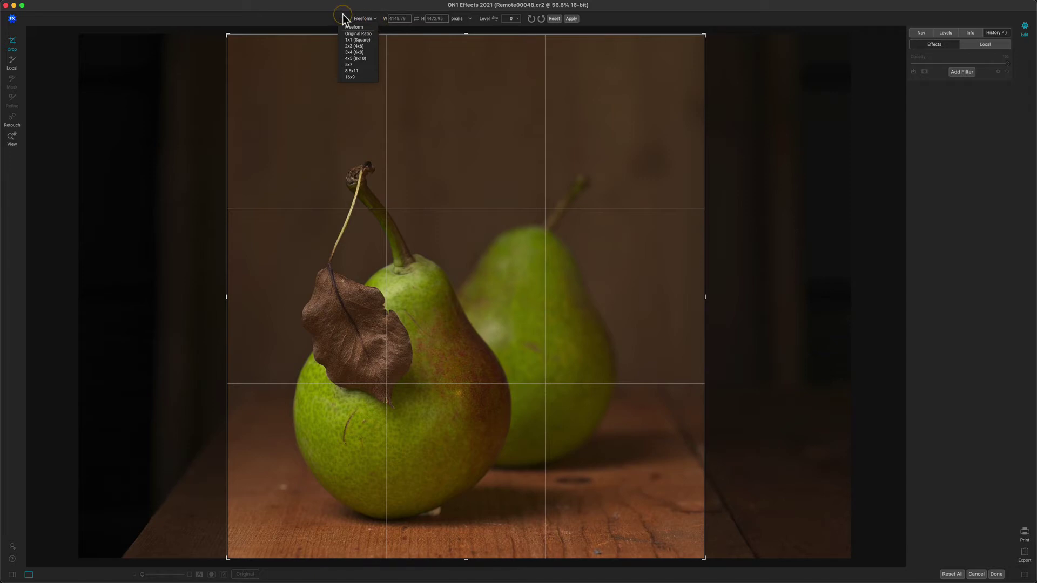
{"action": "left_click", "coordinate": [315, 20]}
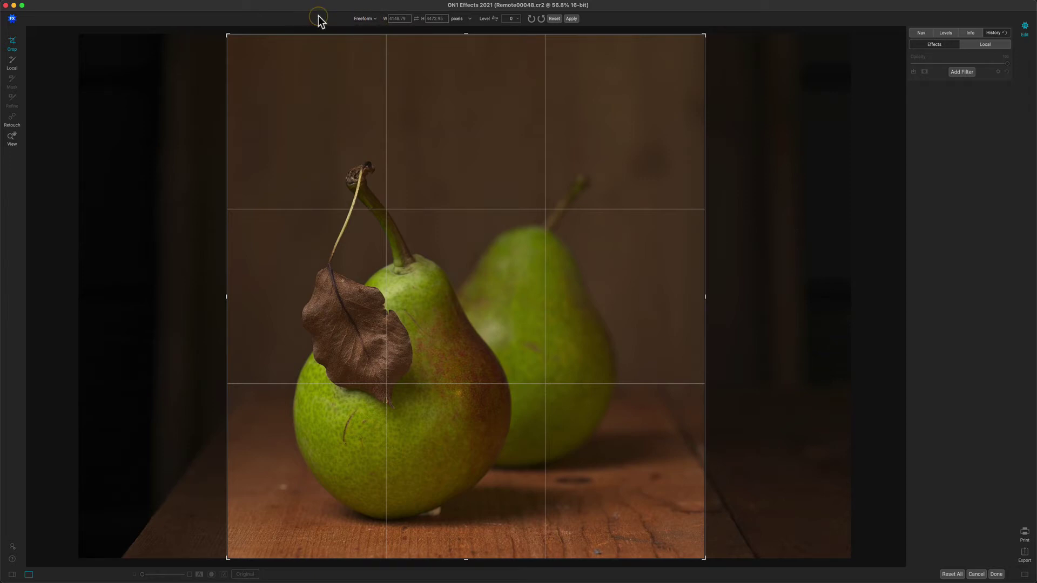
{"action": "left_click", "coordinate": [571, 19]}
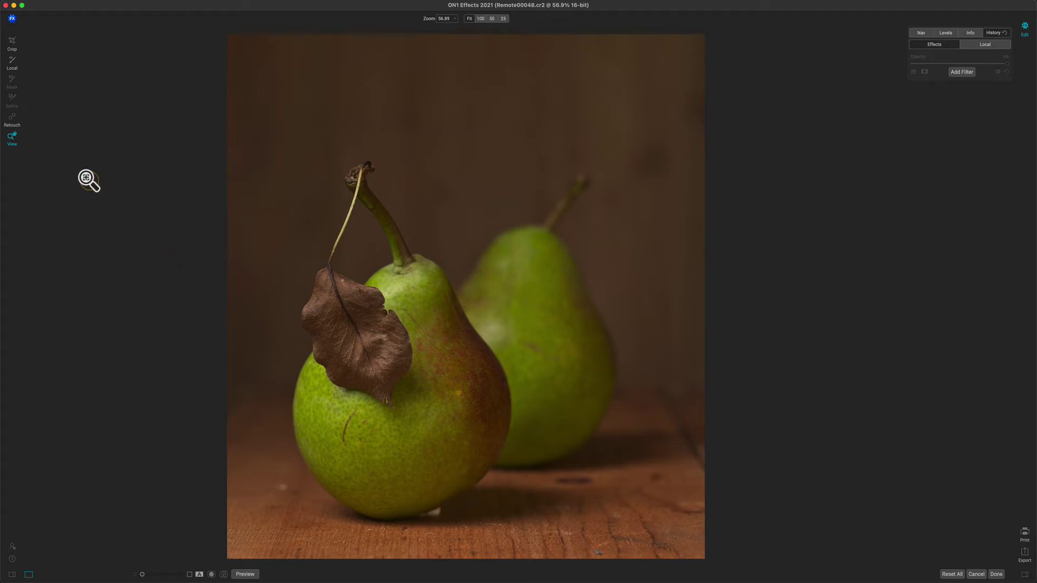
Step: Heal a spot at the table's bottom edge with the size-80 Retouch brush, sourcing nearby clean wood
{"action": "left_click", "coordinate": [12, 117]}
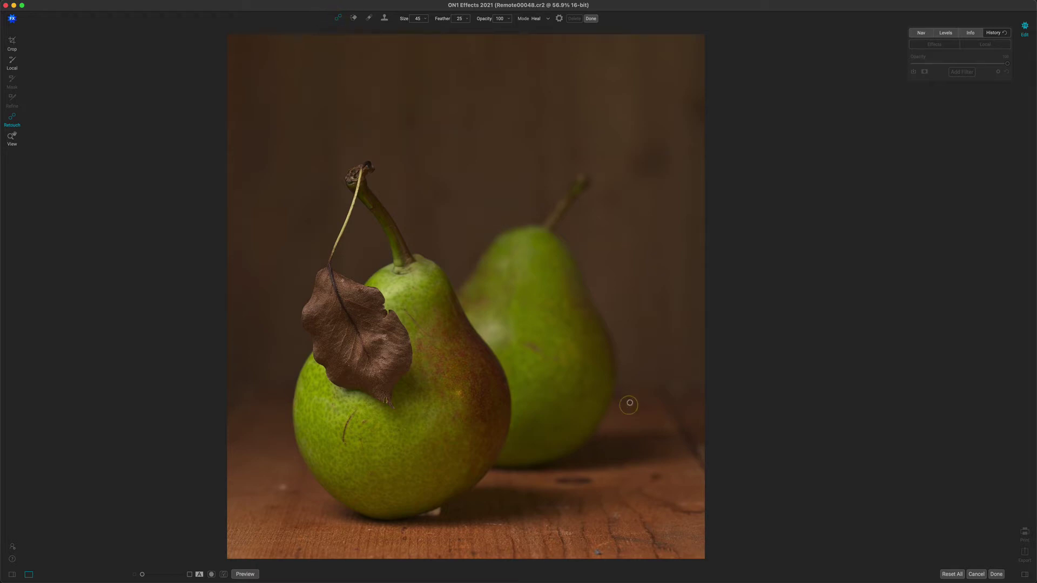
{"action": "key", "text": "bracketright"}
{"action": "key", "text": "bracketright"}
{"action": "key", "text": "bracketright"}
{"action": "key", "text": "bracketright"}
{"action": "key", "text": "bracketright"}
{"action": "key", "text": "bracketright"}
{"action": "key", "text": "bracketright"}
{"action": "left_click", "coordinate": [594, 550]}
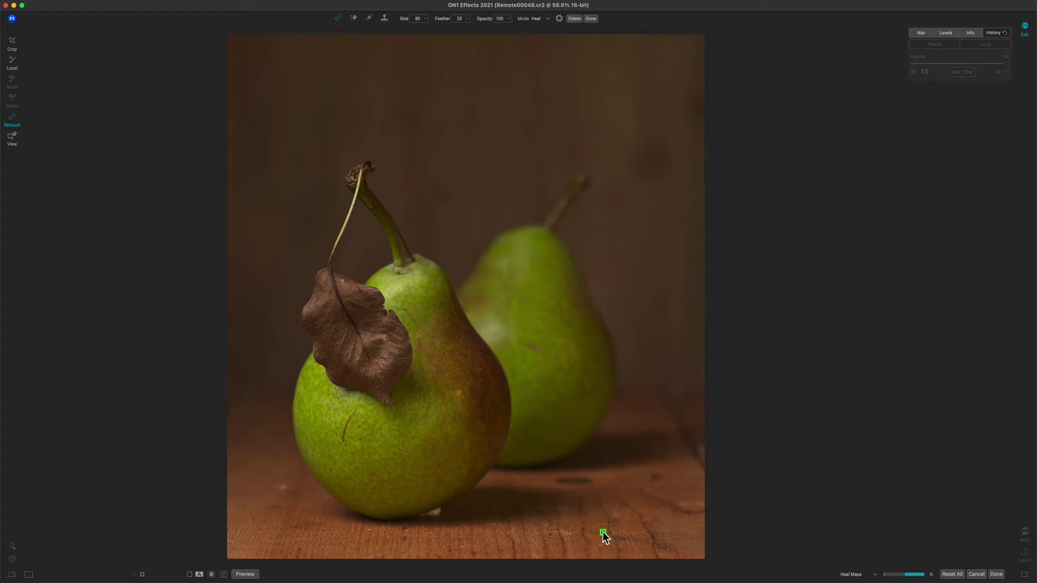
{"action": "mouse_move", "coordinate": [605, 535]}
{"action": "left_mouse_down"}
{"action": "mouse_move", "coordinate": [570, 544]}
{"action": "mouse_move", "coordinate": [598, 536]}
{"action": "left_mouse_up"}
Step: Heal three more table marks around the pear's base, adjusting each source, then click Done
{"action": "mouse_move", "coordinate": [593, 481]}
{"action": "left_mouse_down"}
{"action": "mouse_move", "coordinate": [558, 479]}
{"action": "mouse_move", "coordinate": [590, 481]}
{"action": "left_mouse_up"}
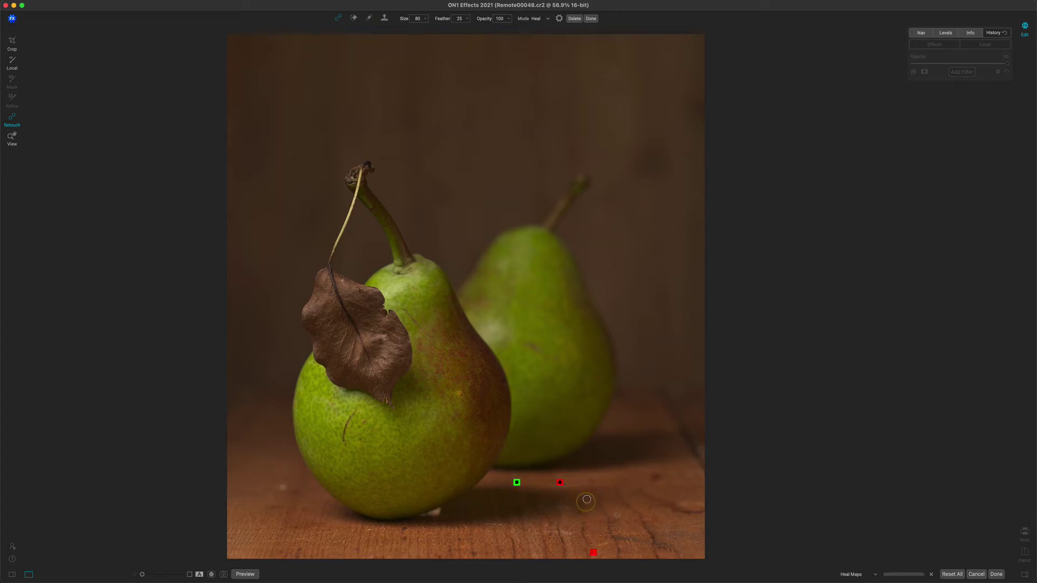
{"action": "left_click", "coordinate": [516, 483]}
{"action": "left_click_drag", "start_coordinate": [516, 485], "coordinate": [519, 485]}
{"action": "left_click", "coordinate": [282, 487]}
{"action": "left_click_drag", "start_coordinate": [266, 490], "coordinate": [261, 493]}
{"action": "left_click_drag", "start_coordinate": [439, 510], "coordinate": [412, 512]}
{"action": "left_click", "coordinate": [591, 19]}
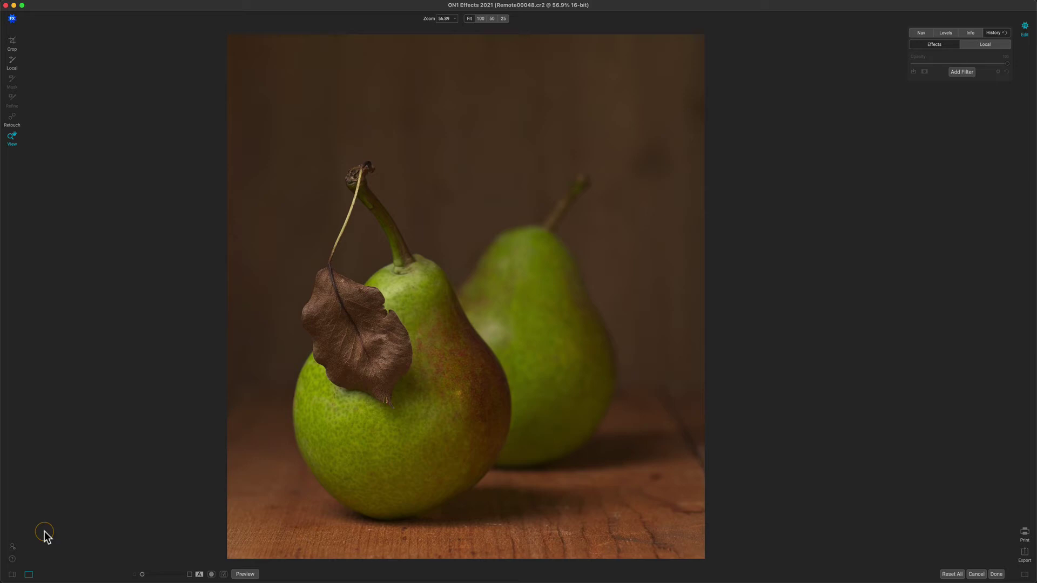
Step: Show the Presets/Filters browser with the bottom-left panel toggle
{"action": "left_click", "coordinate": [10, 576]}
{"action": "left_click", "coordinate": [10, 576]}
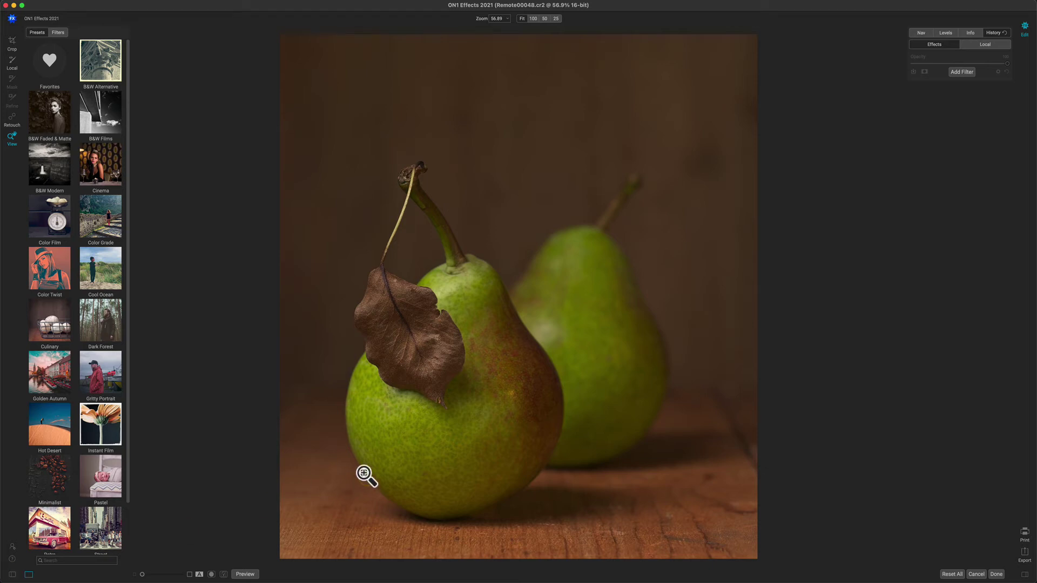
{"action": "left_click", "coordinate": [963, 72]}
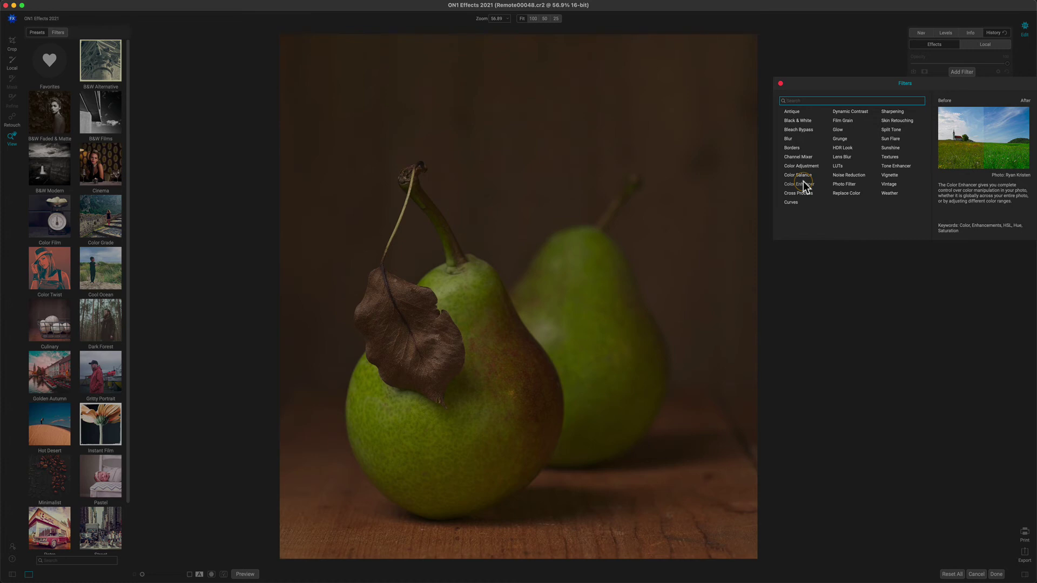
{"action": "left_click", "coordinate": [829, 273]}
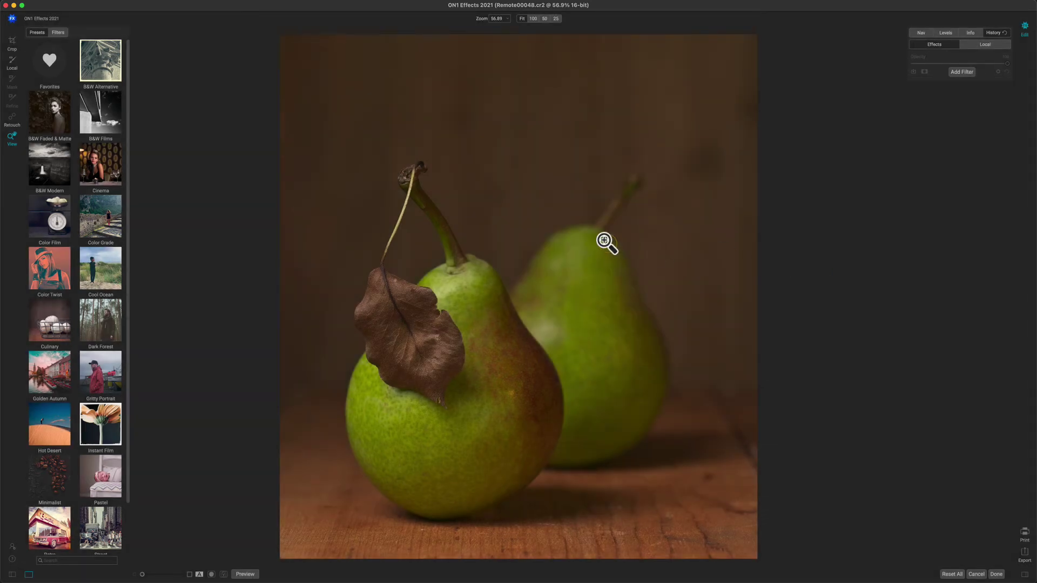
Step: Open the Culinary category and view its CU presets as a full-screen preview grid
{"action": "left_click", "coordinate": [55, 326]}
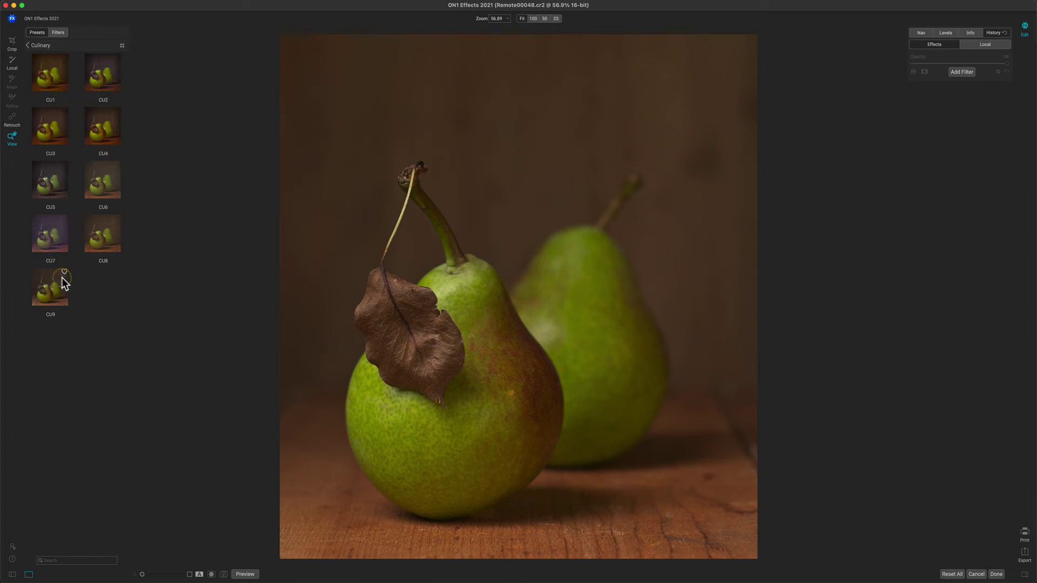
{"action": "left_click", "coordinate": [121, 46]}
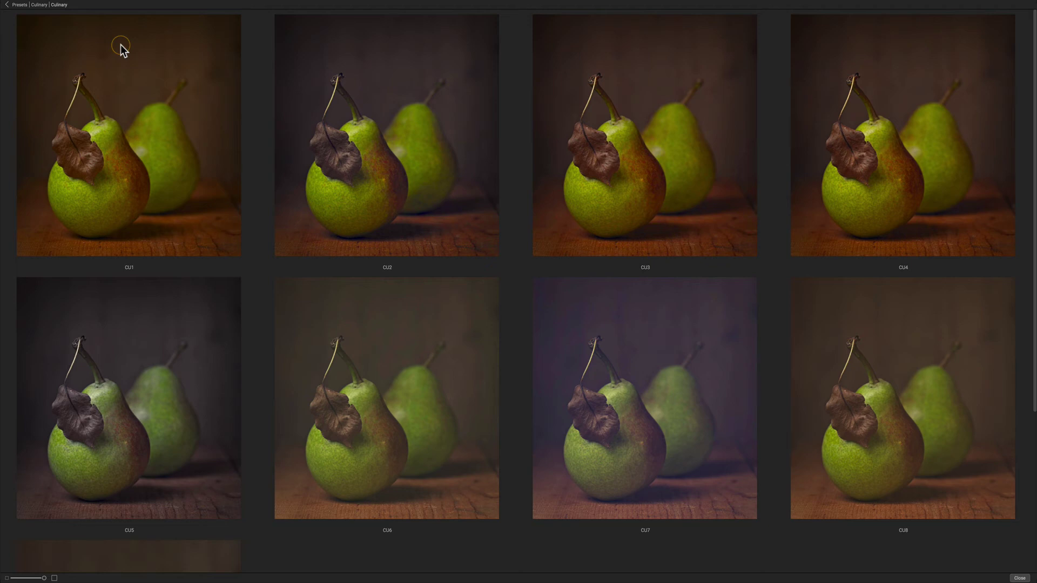
{"action": "scroll", "coordinate": [212, 245], "scroll_direction": "down", "scroll_amount": 5}
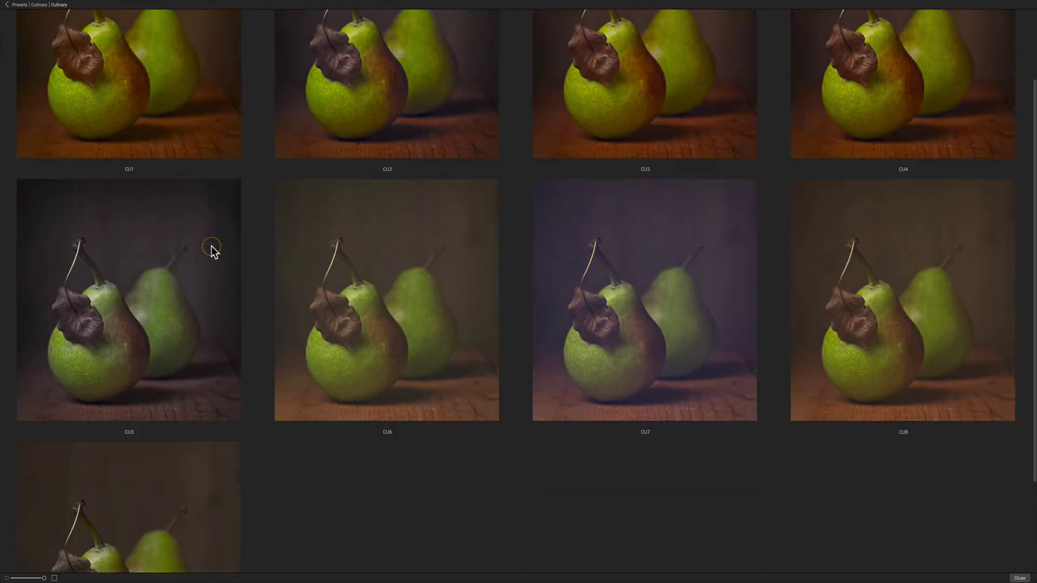
{"action": "scroll", "coordinate": [212, 245], "scroll_direction": "up", "scroll_amount": 5}
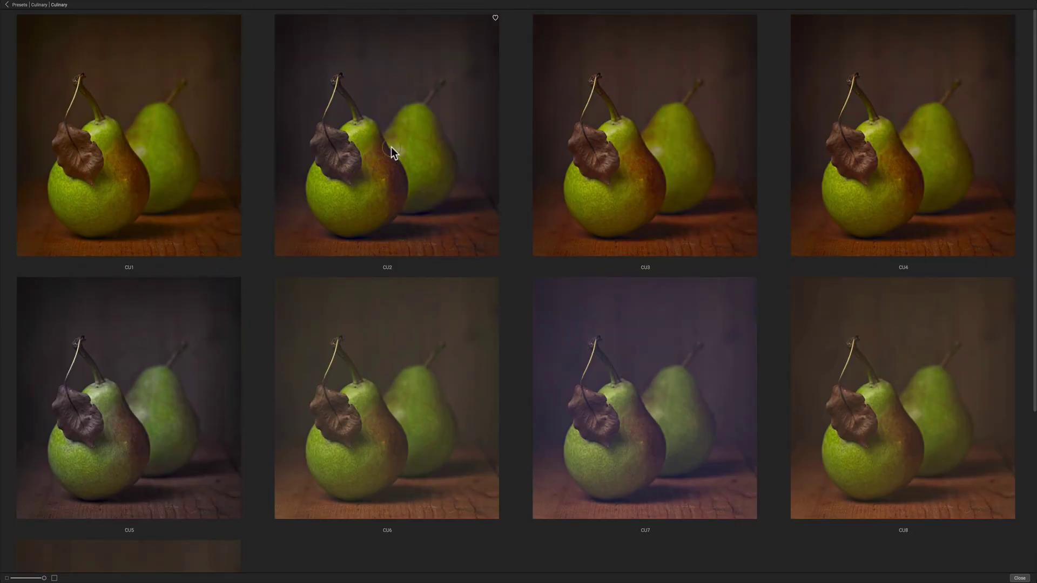
Step: Apply CU2, then hide Vignette, Neutrals Down, Vivids Up, Color Balance, Dynamic Contrast and Curves
{"action": "left_click", "coordinate": [367, 173]}
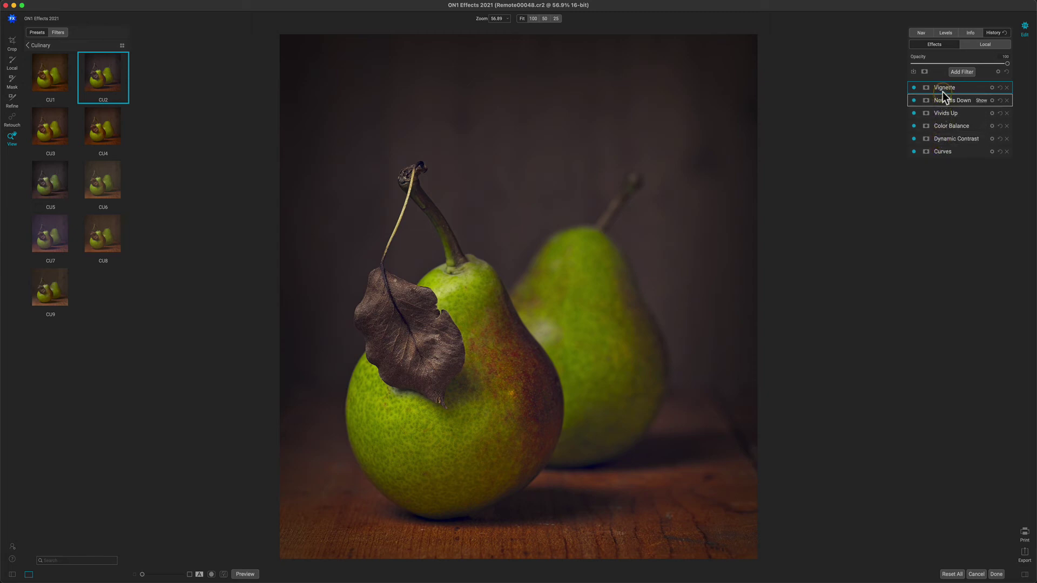
{"action": "left_click", "coordinate": [914, 87]}
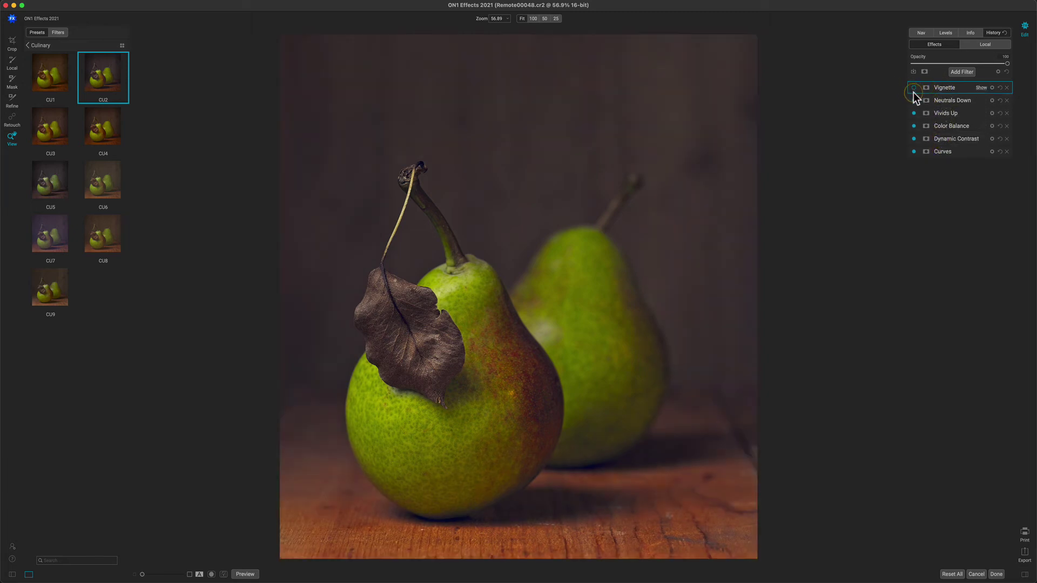
{"action": "left_click", "coordinate": [914, 100]}
{"action": "left_click", "coordinate": [914, 113]}
{"action": "left_click", "coordinate": [914, 126]}
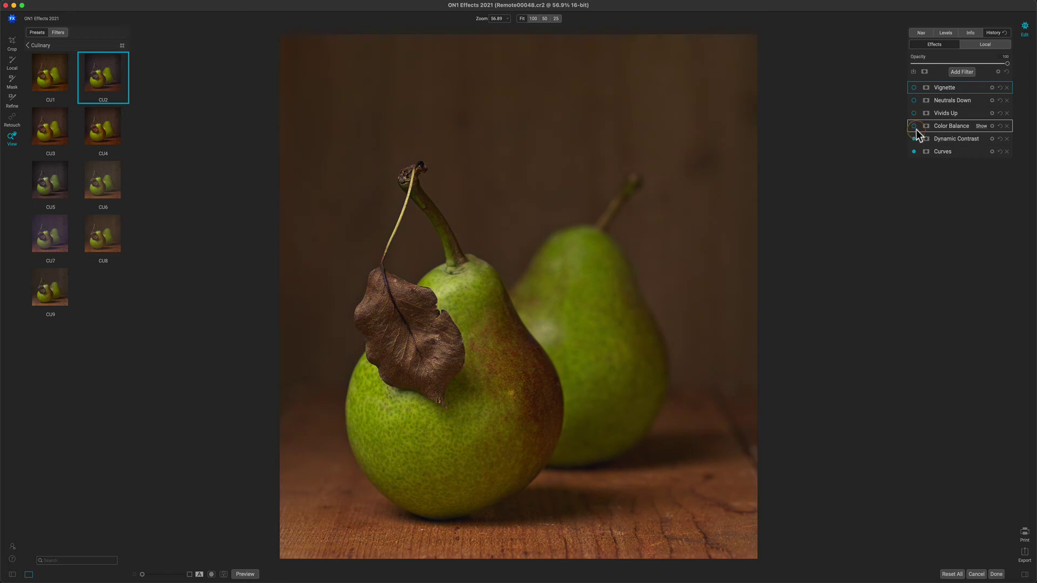
{"action": "left_click", "coordinate": [914, 139]}
{"action": "left_click", "coordinate": [914, 151]}
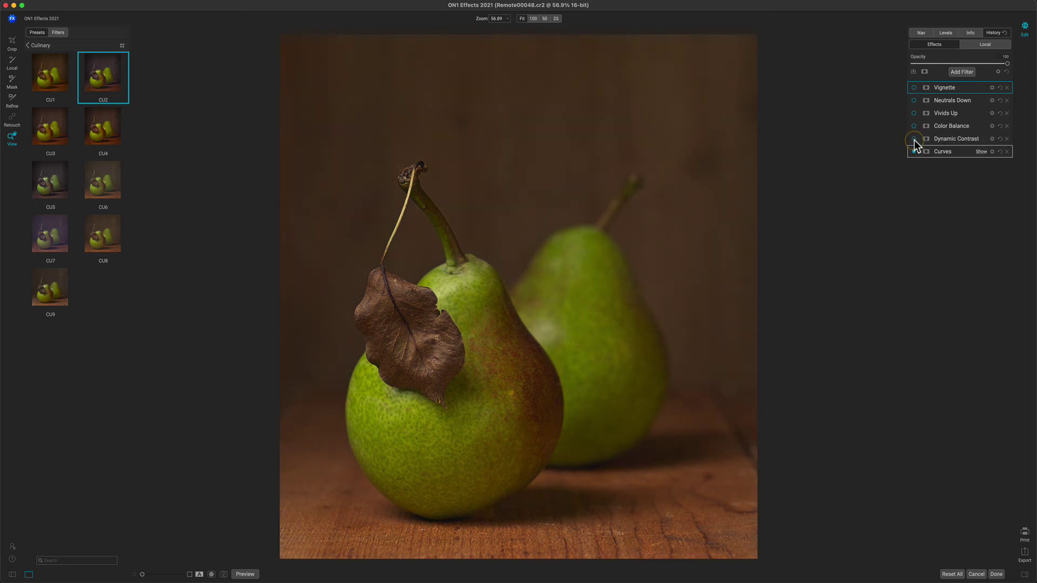
Step: Turn all six CU2 filters back on, from Curves up to Vignette
{"action": "left_click", "coordinate": [914, 152]}
{"action": "left_click", "coordinate": [914, 139]}
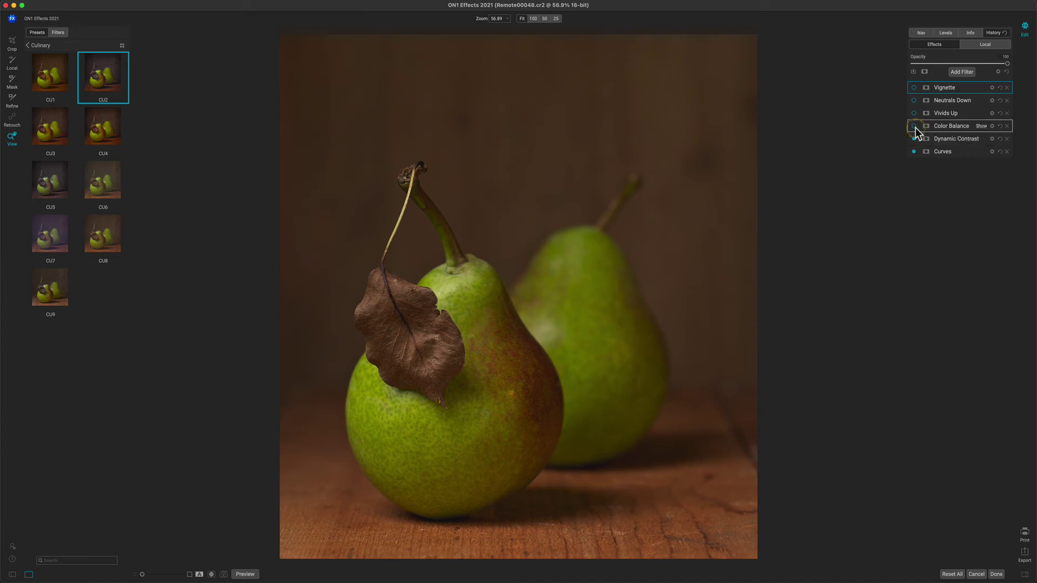
{"action": "left_click", "coordinate": [913, 126]}
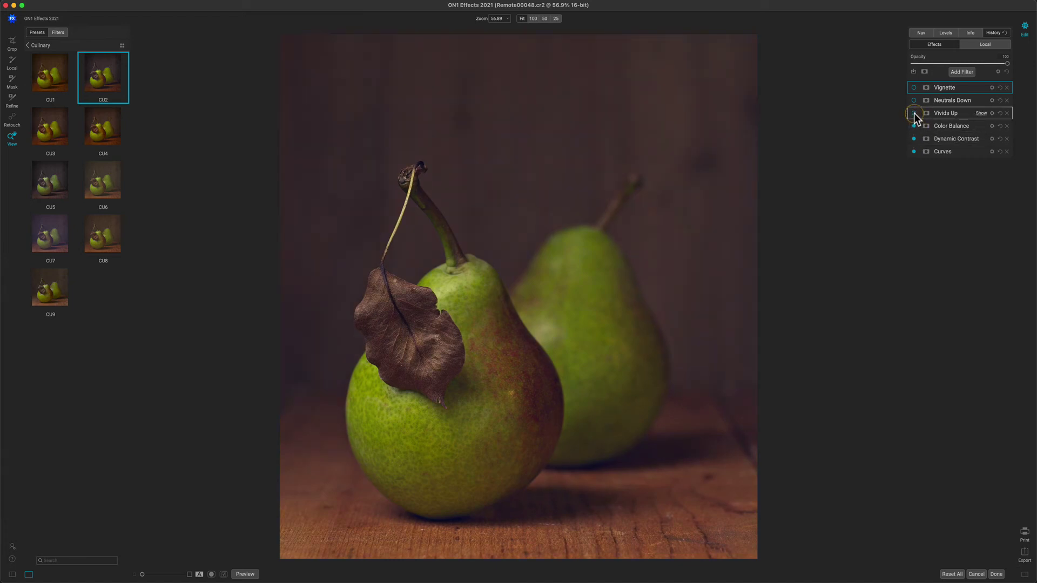
{"action": "left_click", "coordinate": [914, 113]}
{"action": "left_click", "coordinate": [913, 100]}
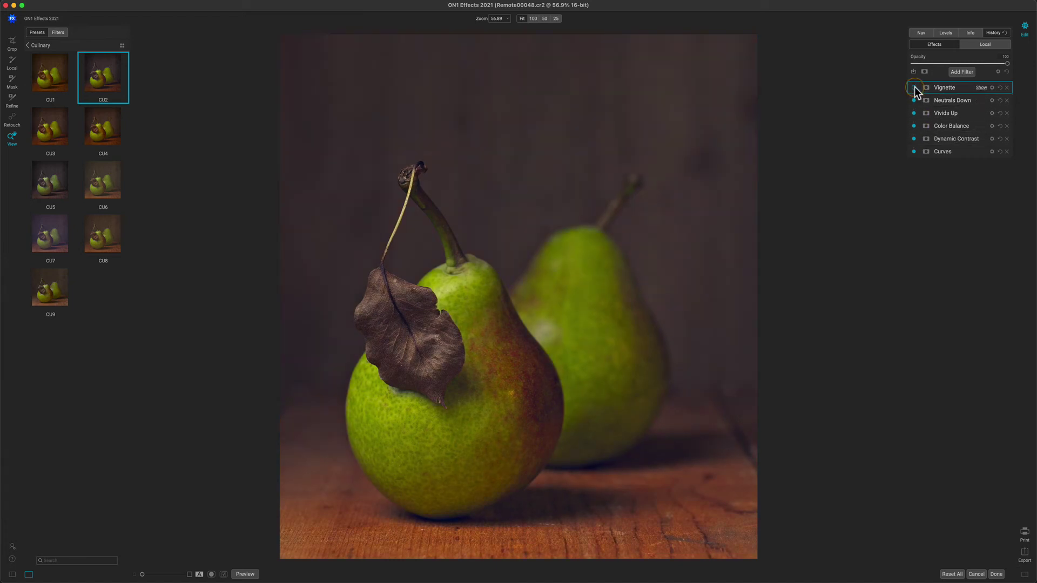
{"action": "left_click", "coordinate": [914, 87]}
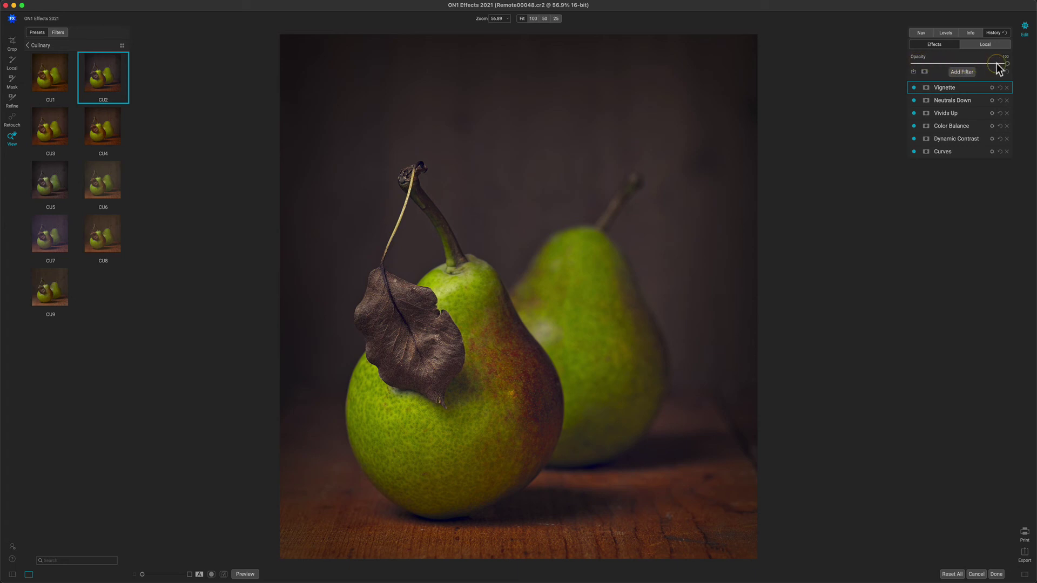
Step: Drag the CU2 preset opacity from 100 down to 75
{"action": "left_click_drag", "start_coordinate": [1004, 63], "coordinate": [977, 61]}
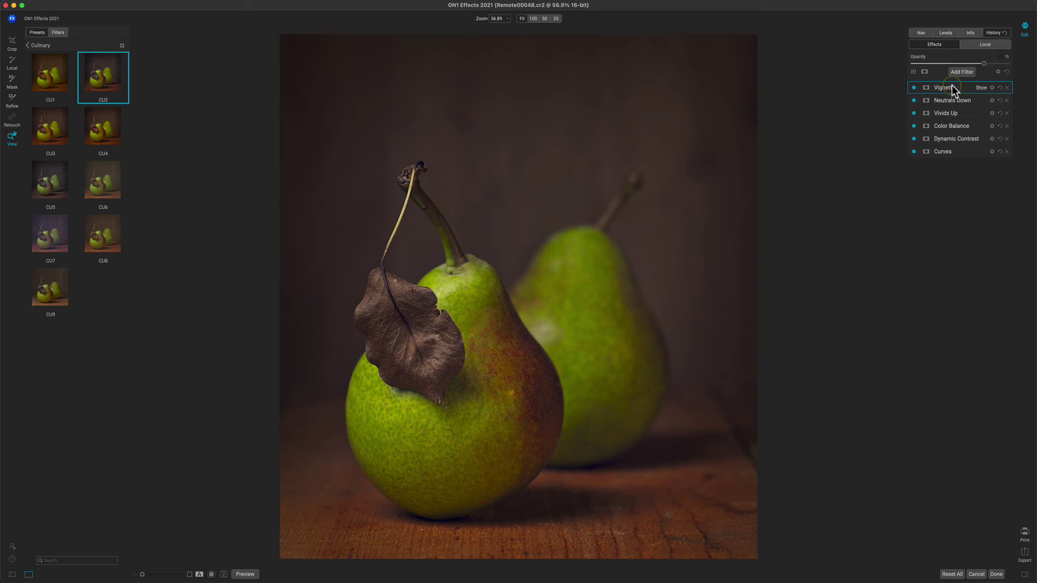
Step: In Vivids Up, select the Yellow colour range and settle its Hue at a small positive shift
{"action": "left_click", "coordinate": [954, 113]}
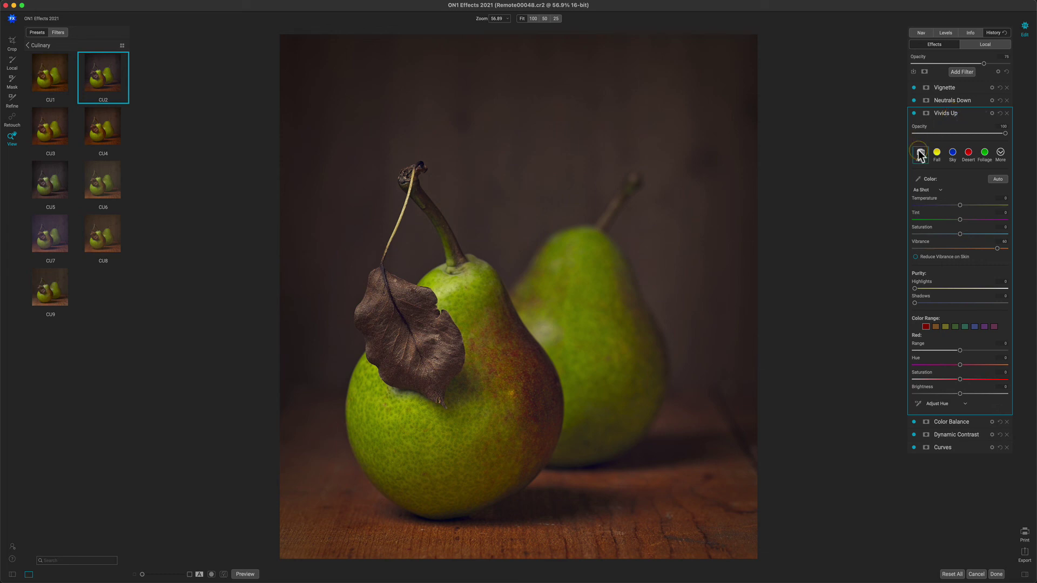
{"action": "left_click", "coordinate": [946, 328]}
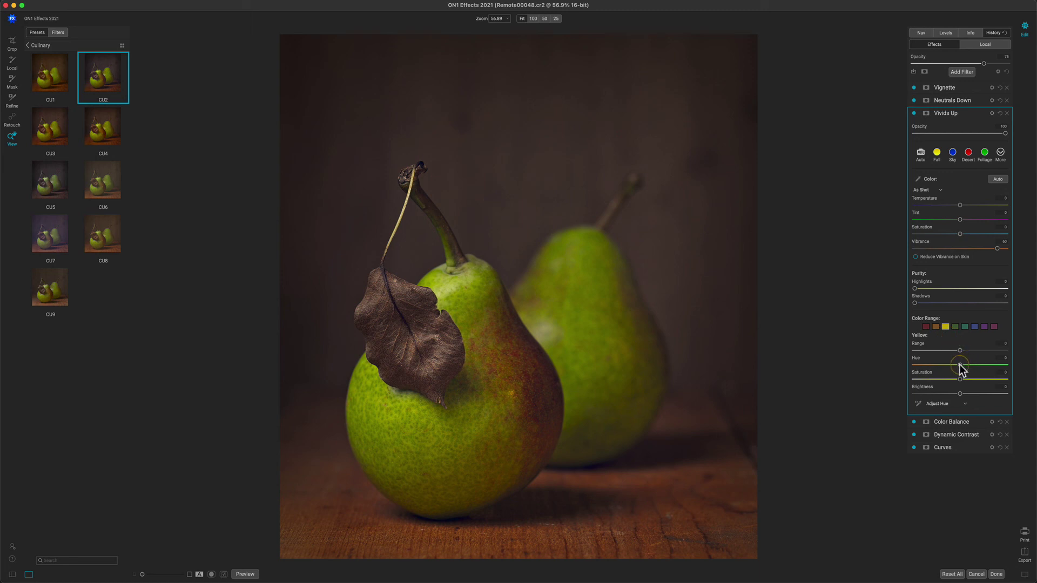
{"action": "left_click_drag", "start_coordinate": [960, 364], "coordinate": [919, 363]}
{"action": "left_click_drag", "start_coordinate": [970, 370], "coordinate": [1000, 365]}
{"action": "mouse_move", "coordinate": [975, 366]}
{"action": "left_mouse_down"}
{"action": "mouse_move", "coordinate": [926, 365]}
{"action": "mouse_move", "coordinate": [983, 366]}
{"action": "mouse_move", "coordinate": [965, 367]}
{"action": "left_mouse_up"}
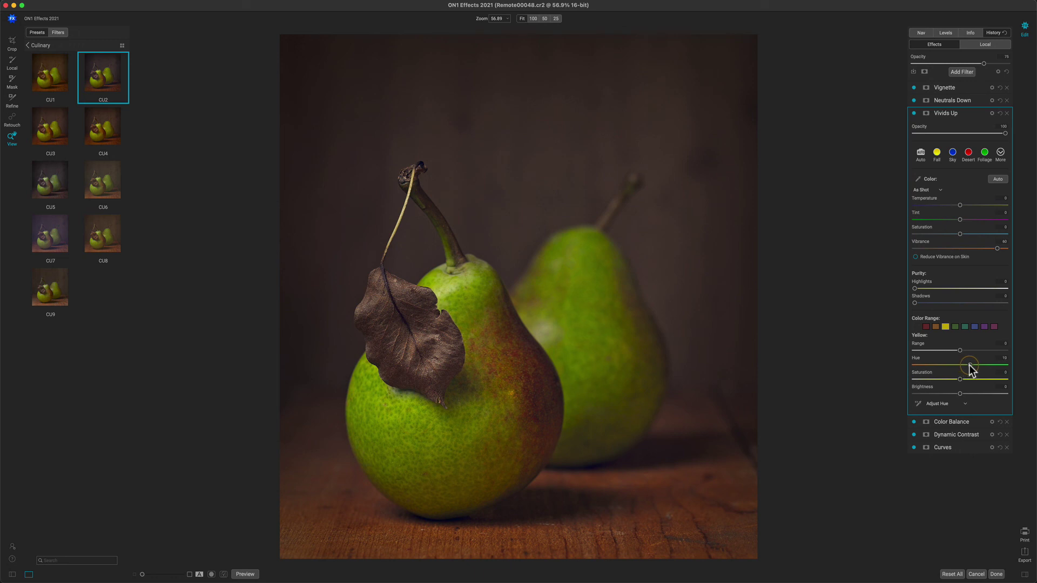